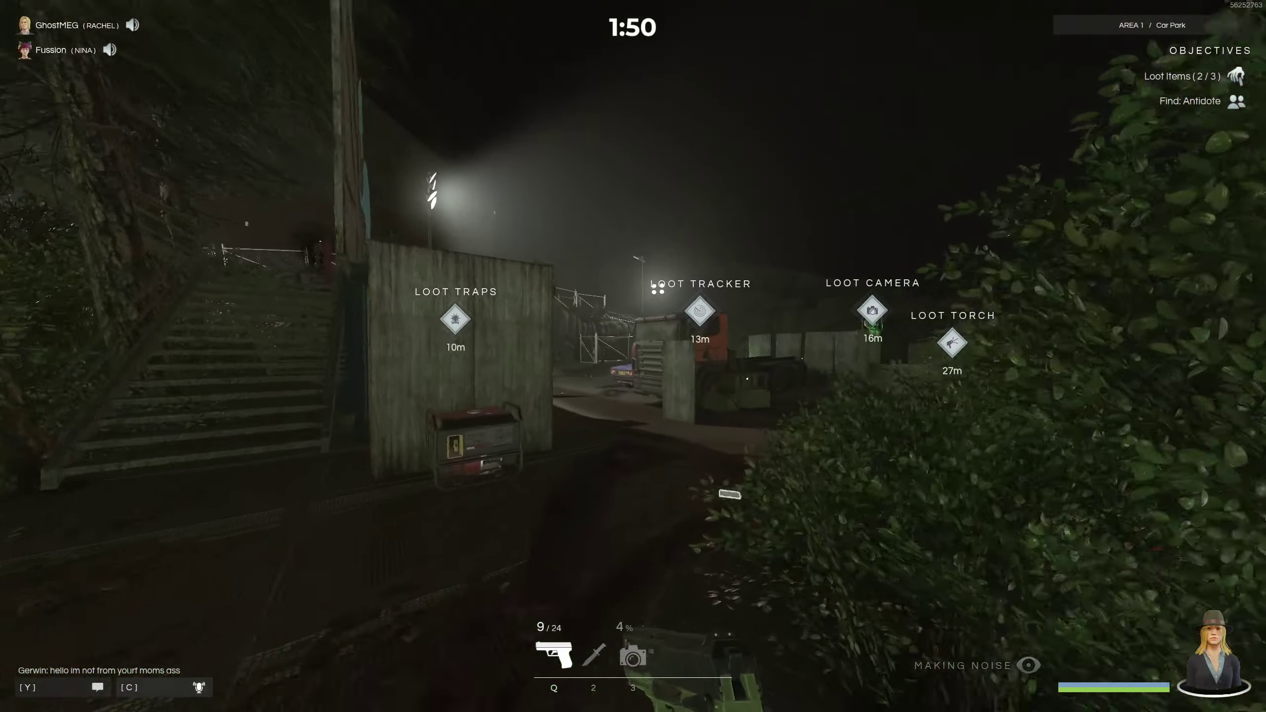
pyautogui.press('e')
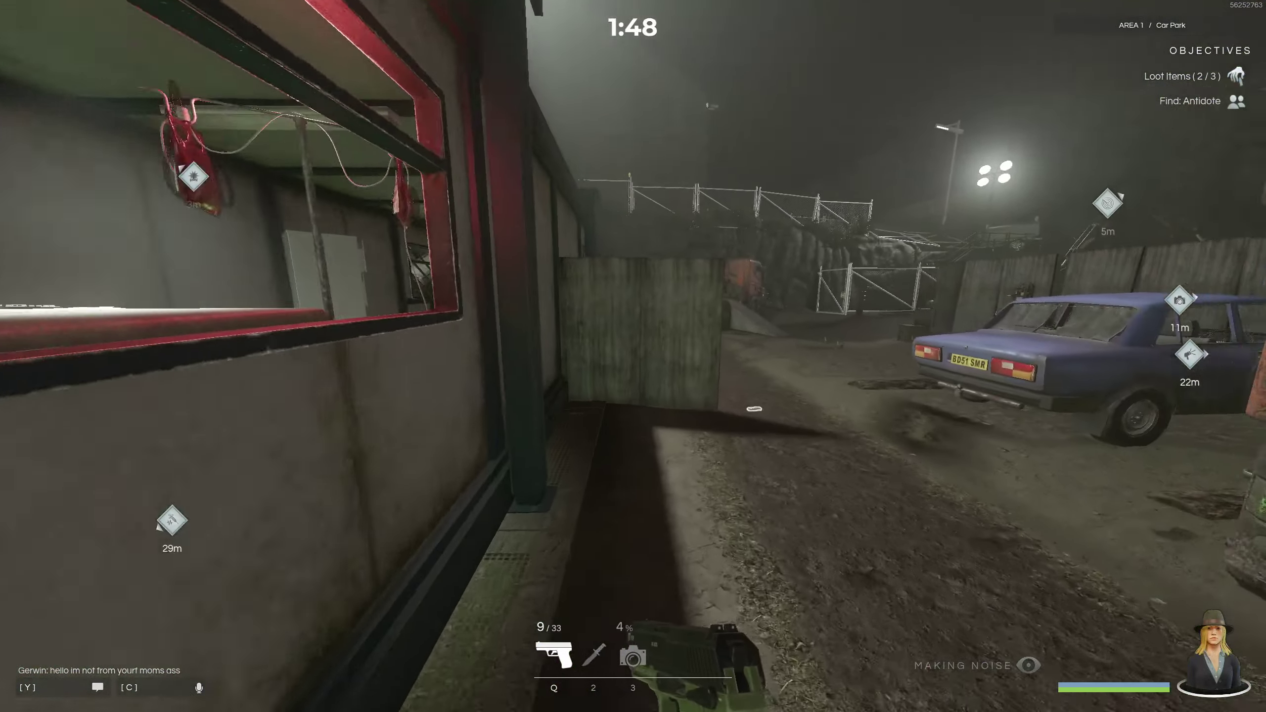
pyautogui.press('e')
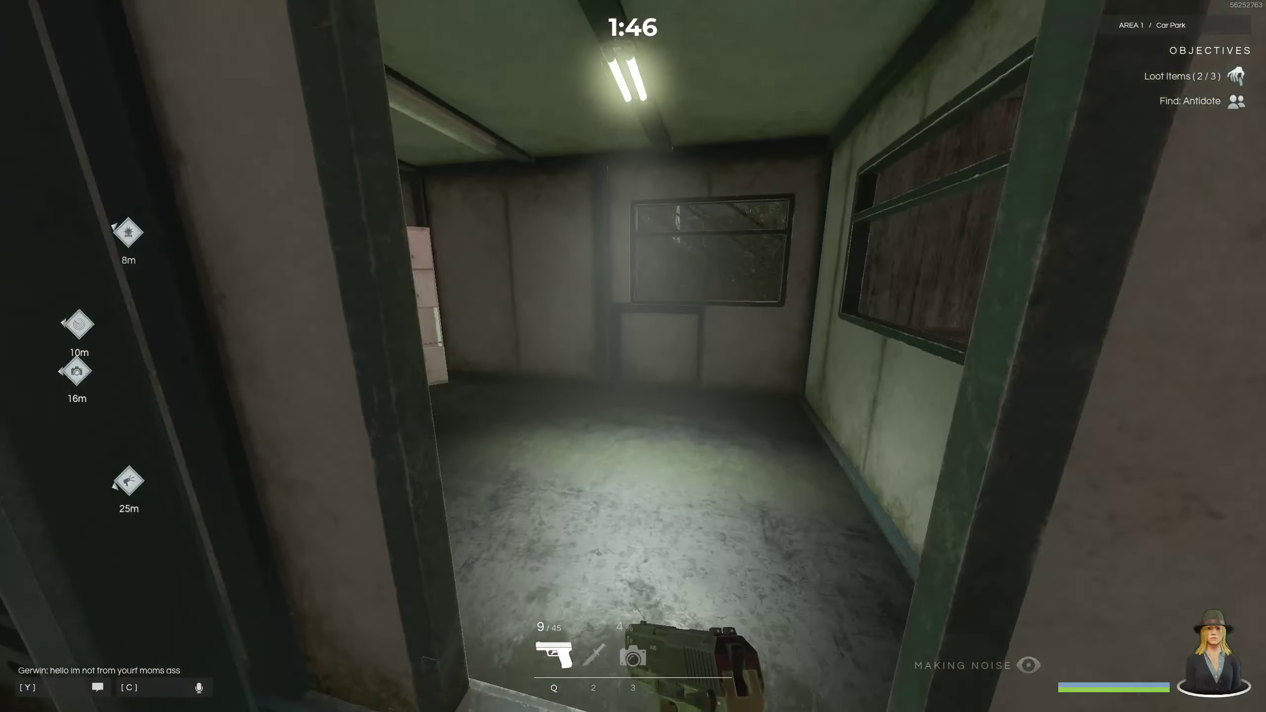
pyautogui.press('w')
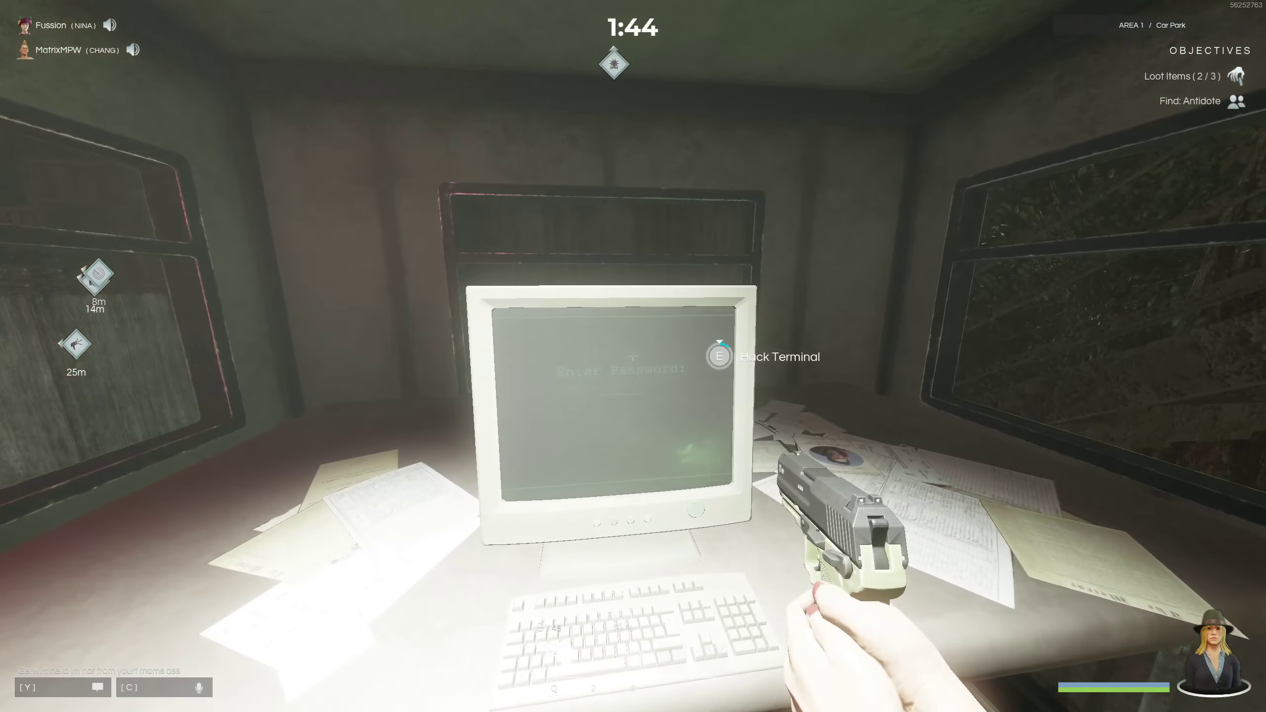
pyautogui.press('e')
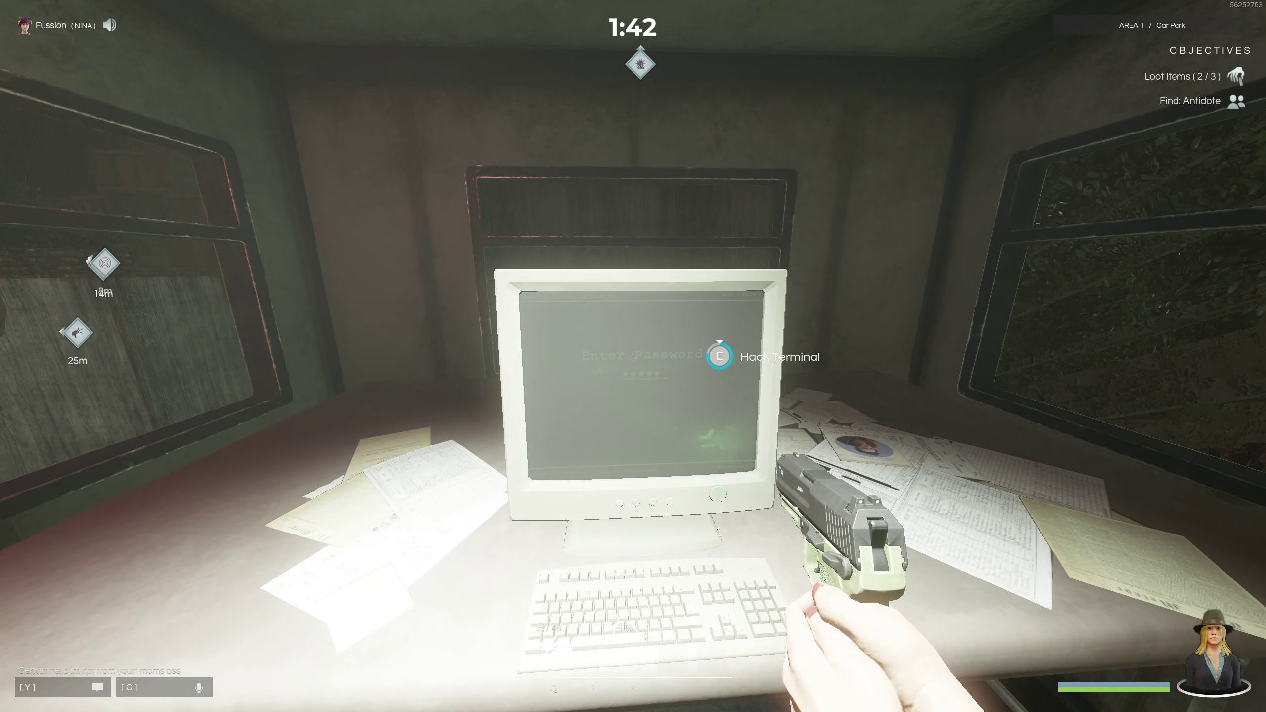
pyautogui.press('w')
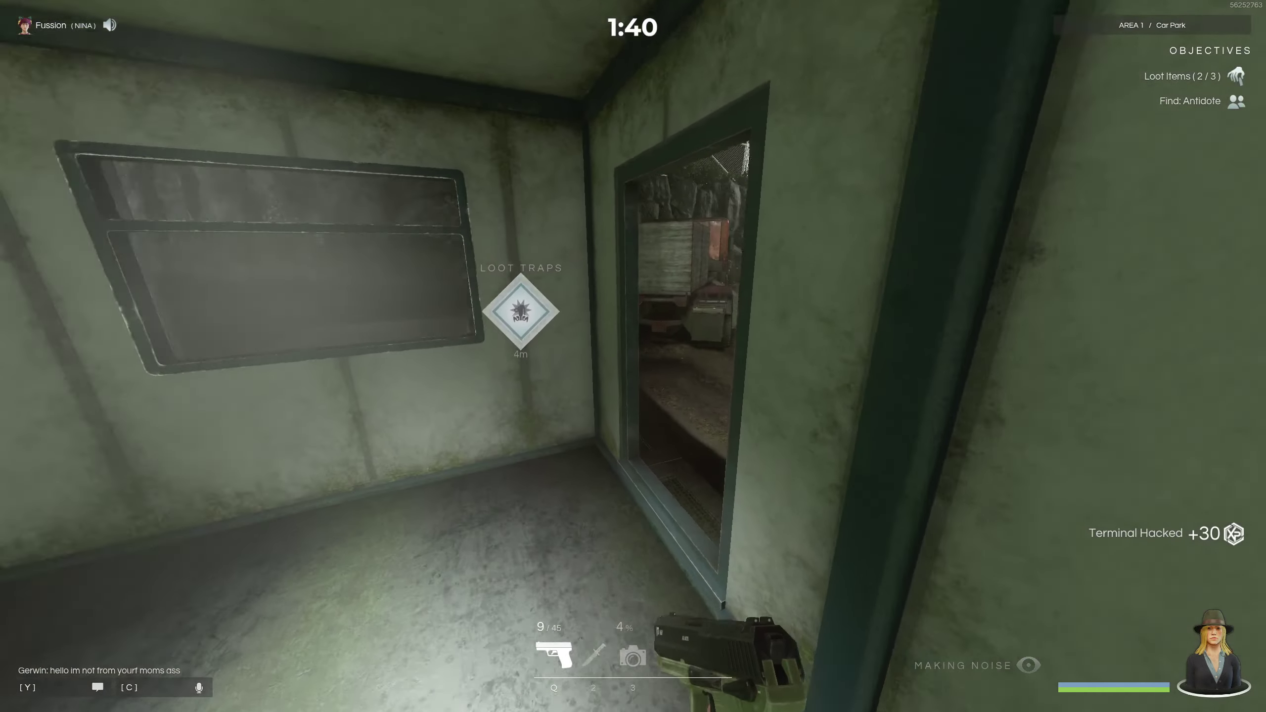
pyautogui.press('e')
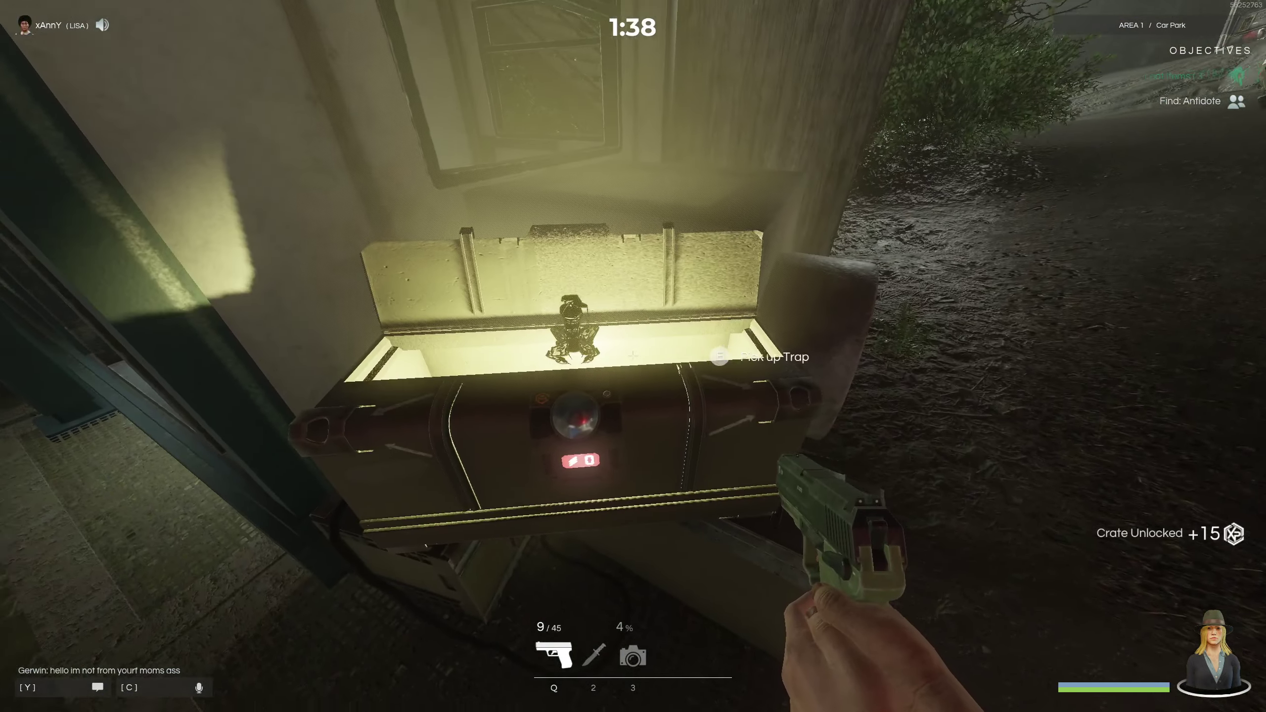
pyautogui.press('e')
pyautogui.press('w')
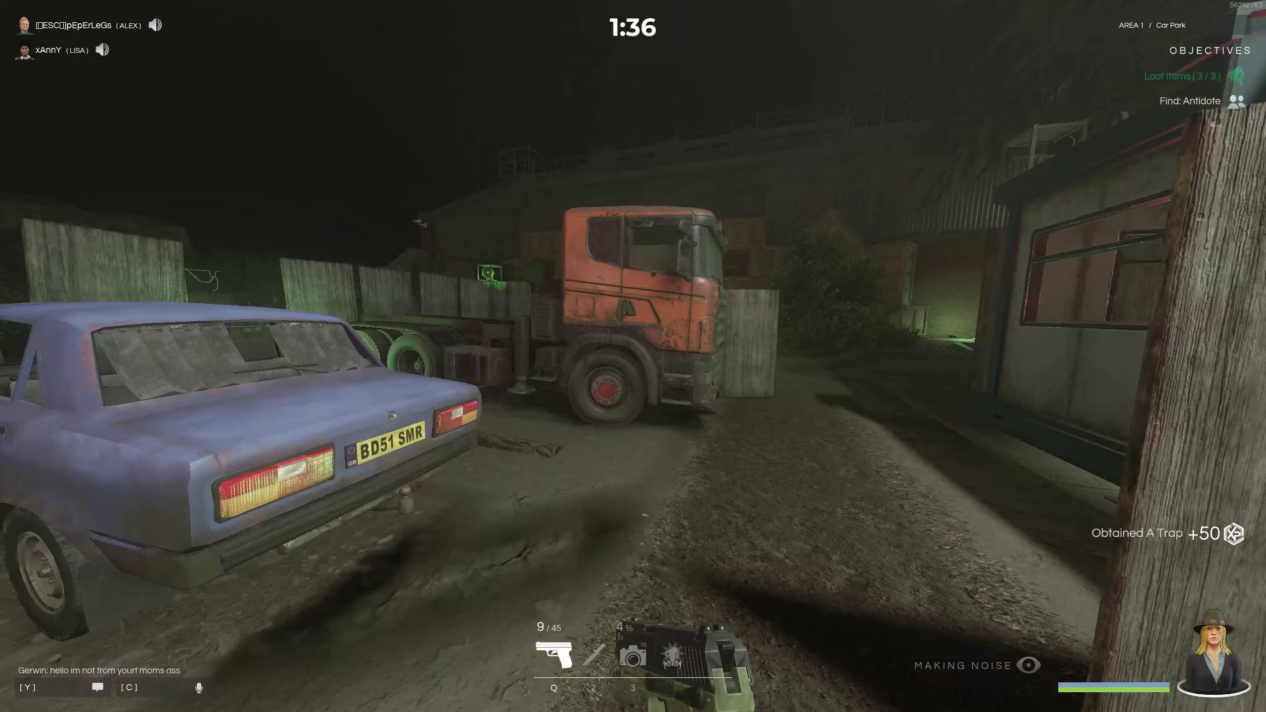
pyautogui.press('w')
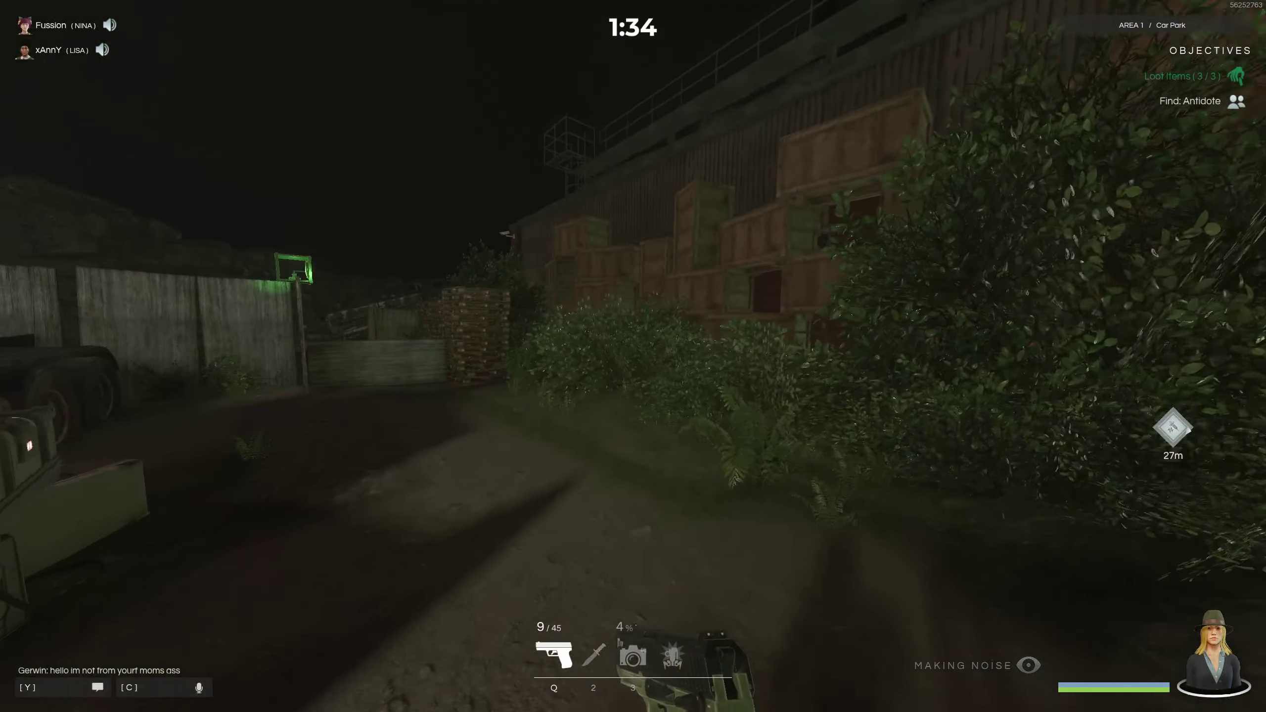
pyautogui.press('w')
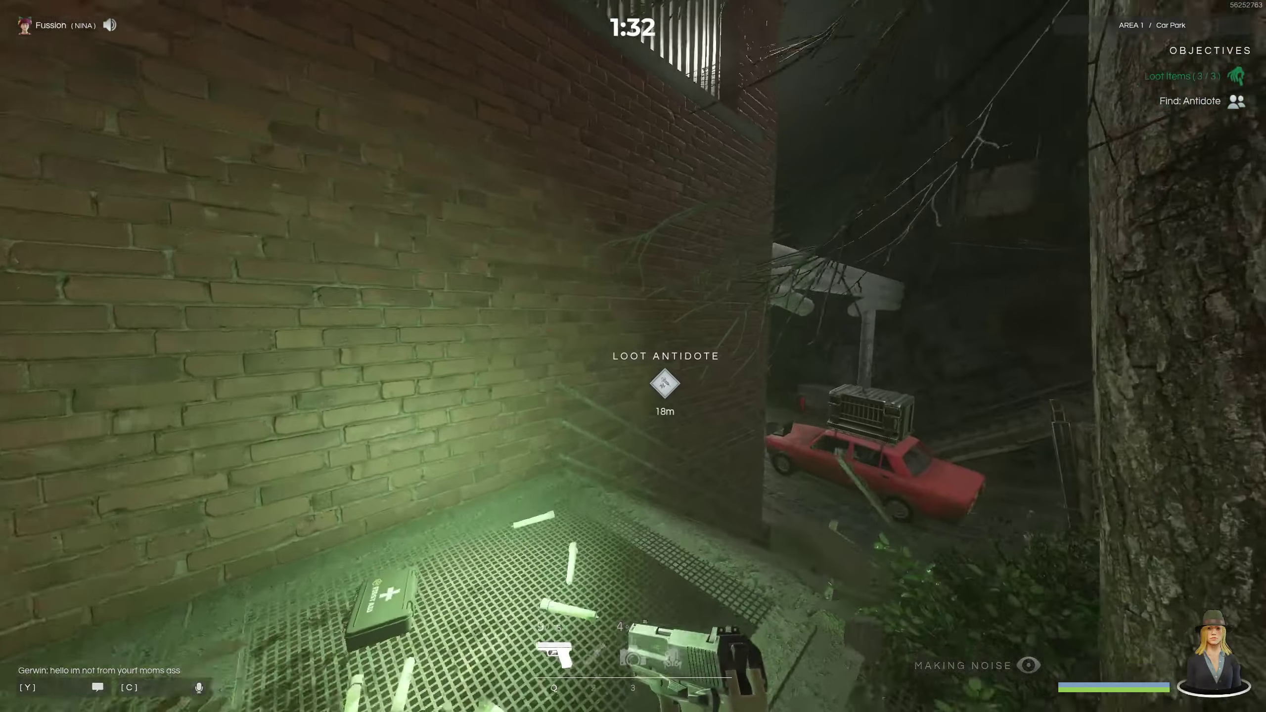
pyautogui.press('w')
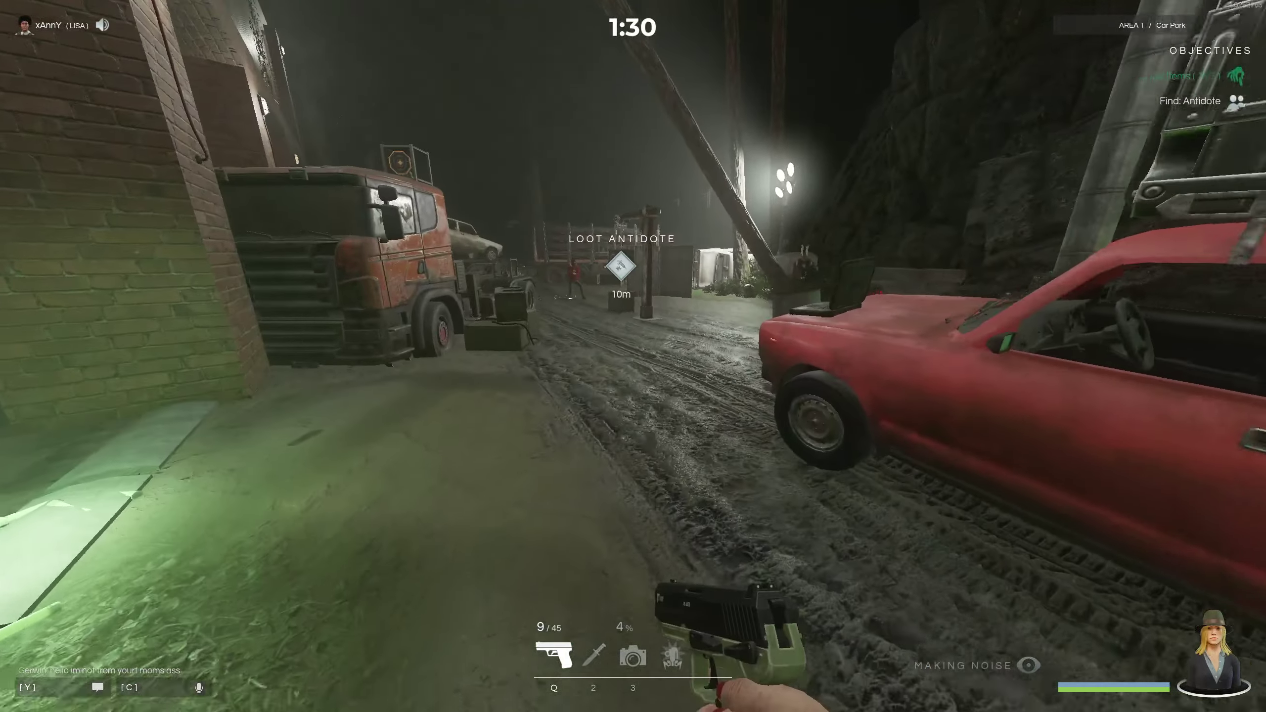
pyautogui.press('w')
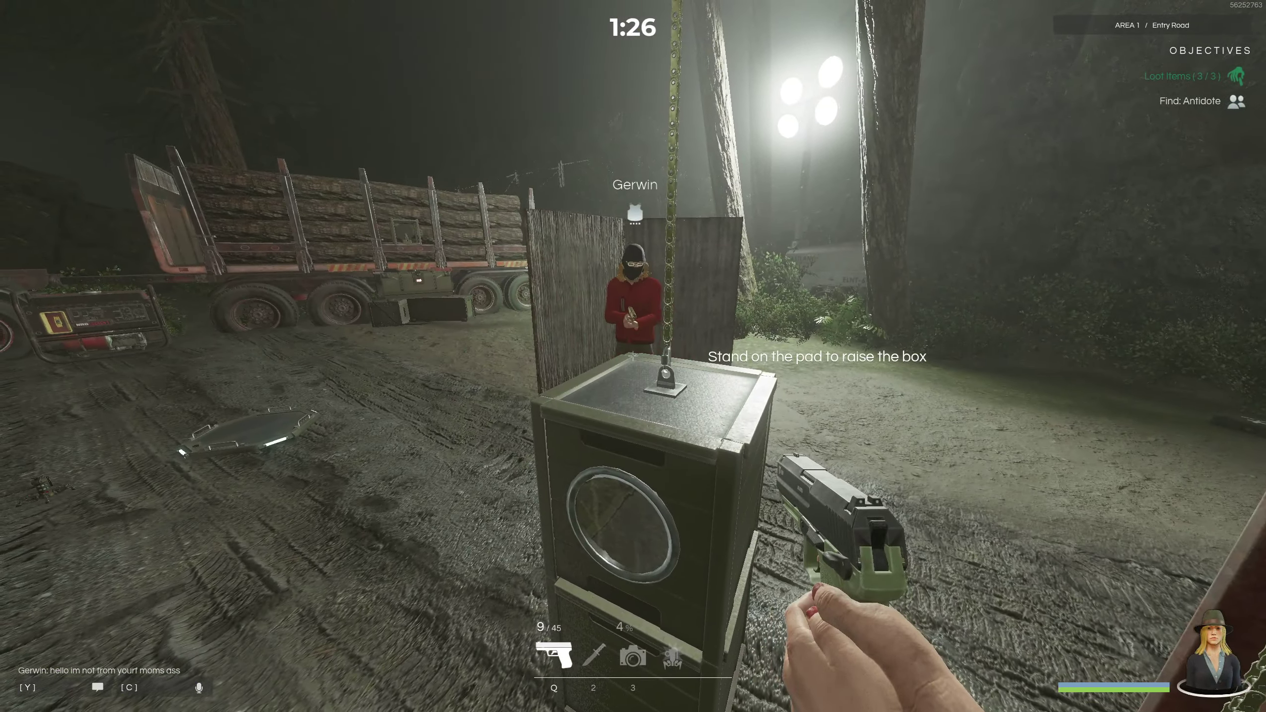
pyautogui.press('w')
pyautogui.press('s')
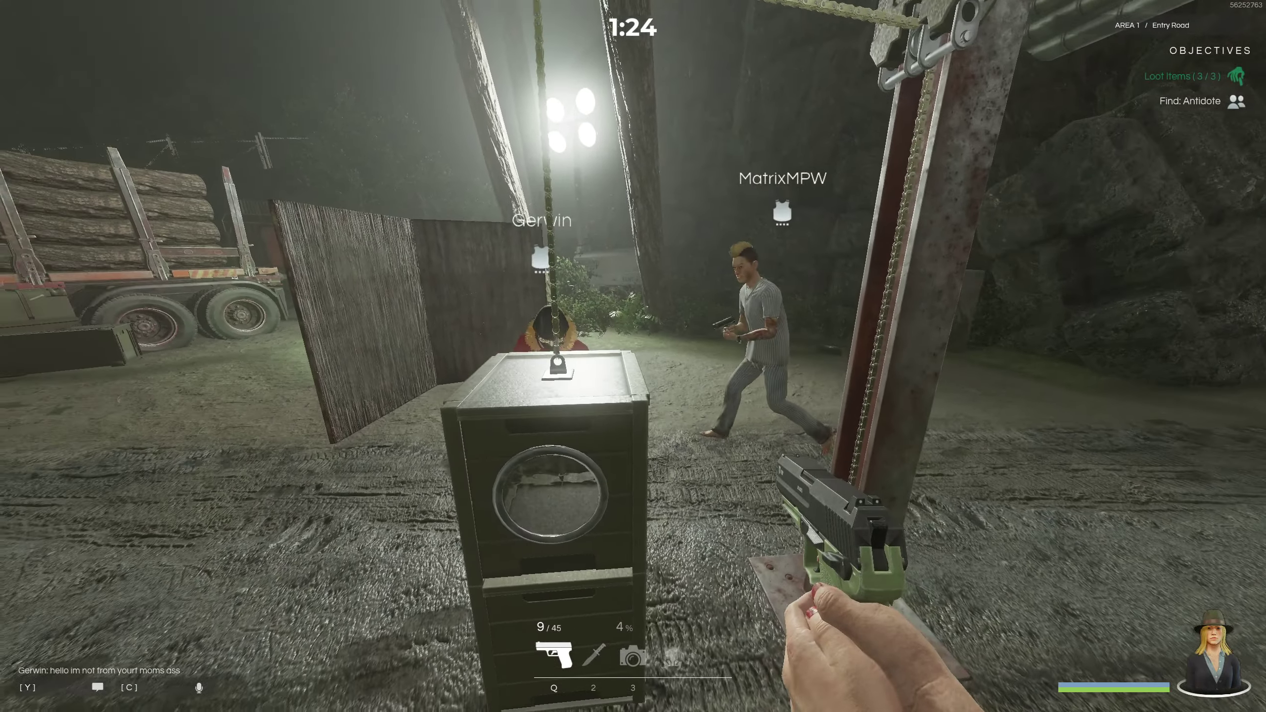
pyautogui.press('w')
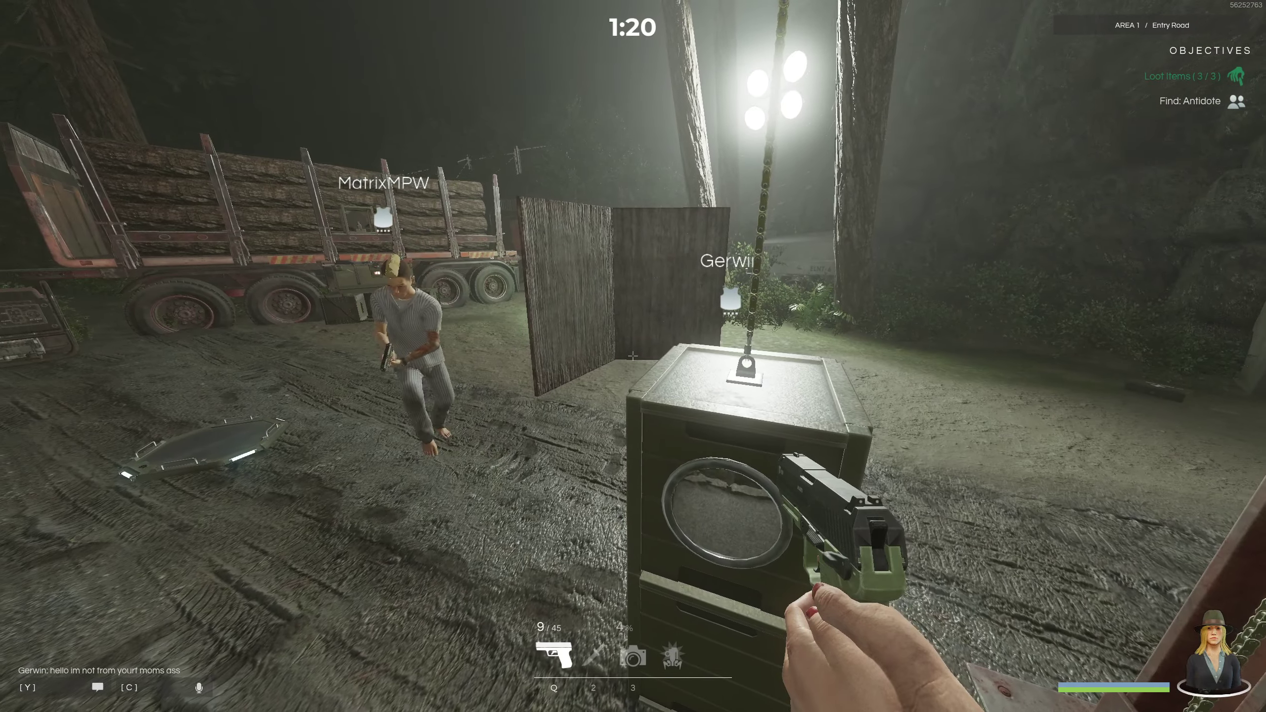
pyautogui.press('a')
pyautogui.press('d')
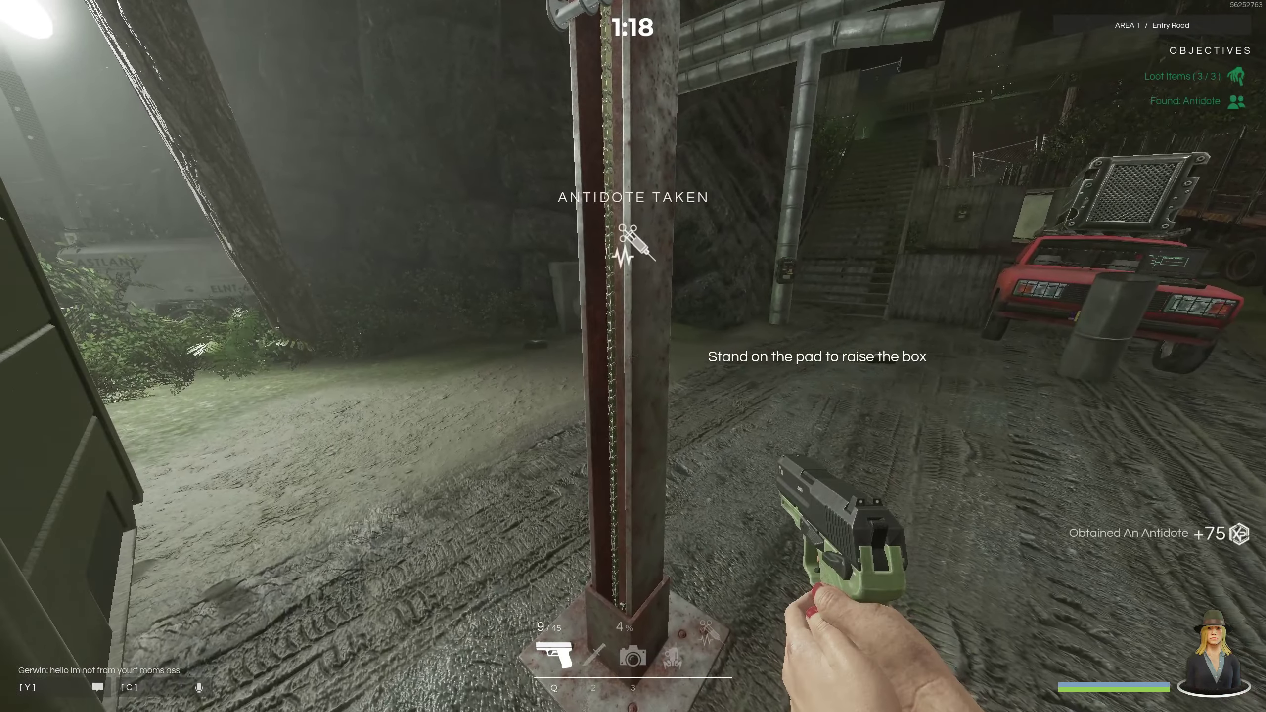
pyautogui.press('w')
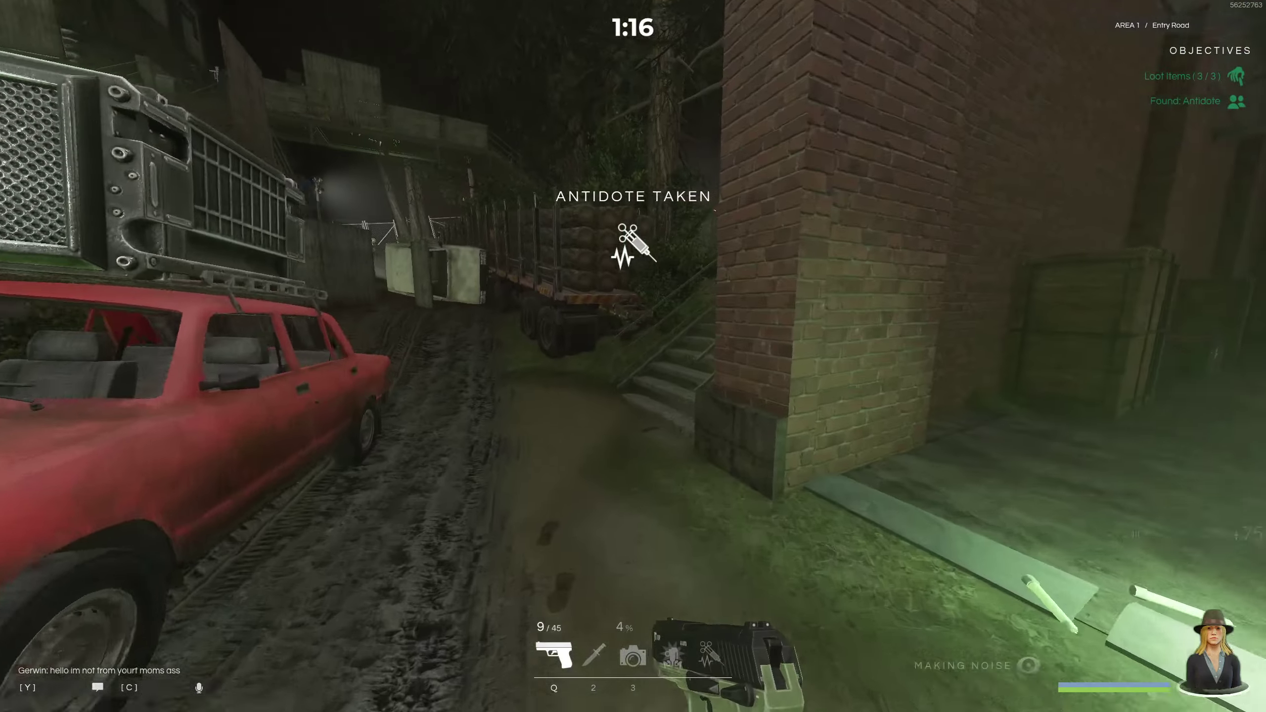
pyautogui.press('w')
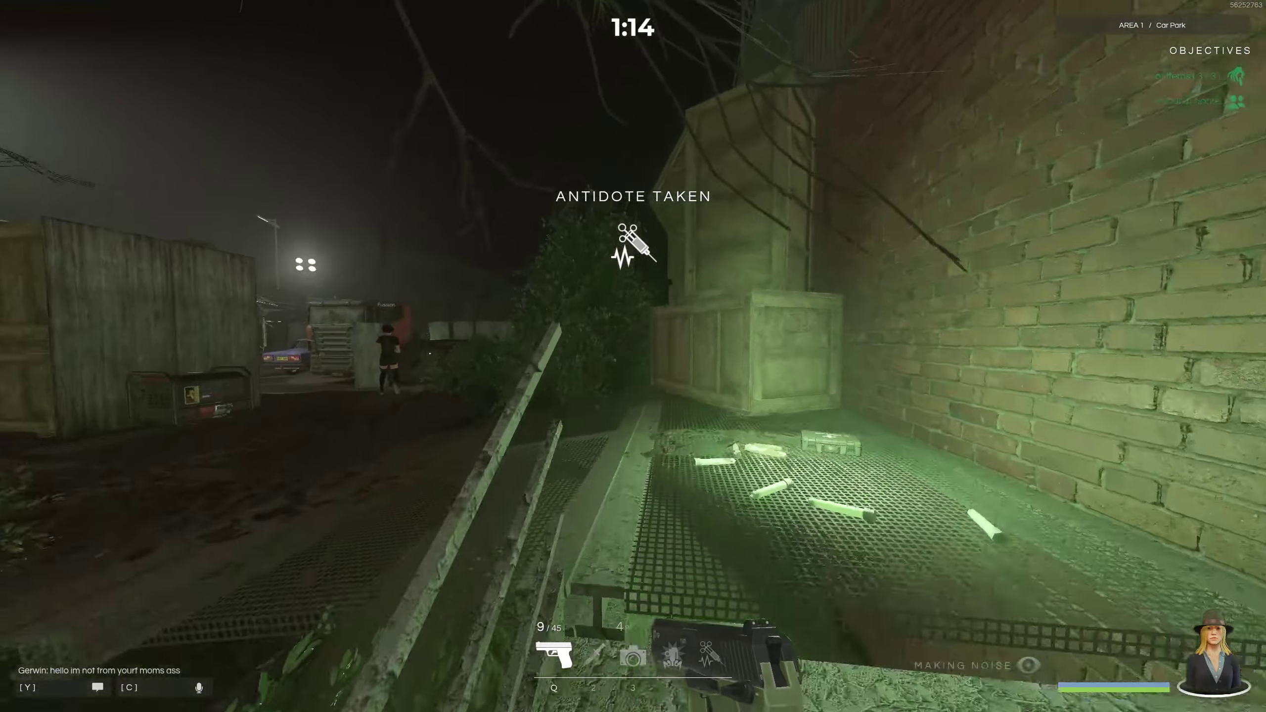
pyautogui.press('w')
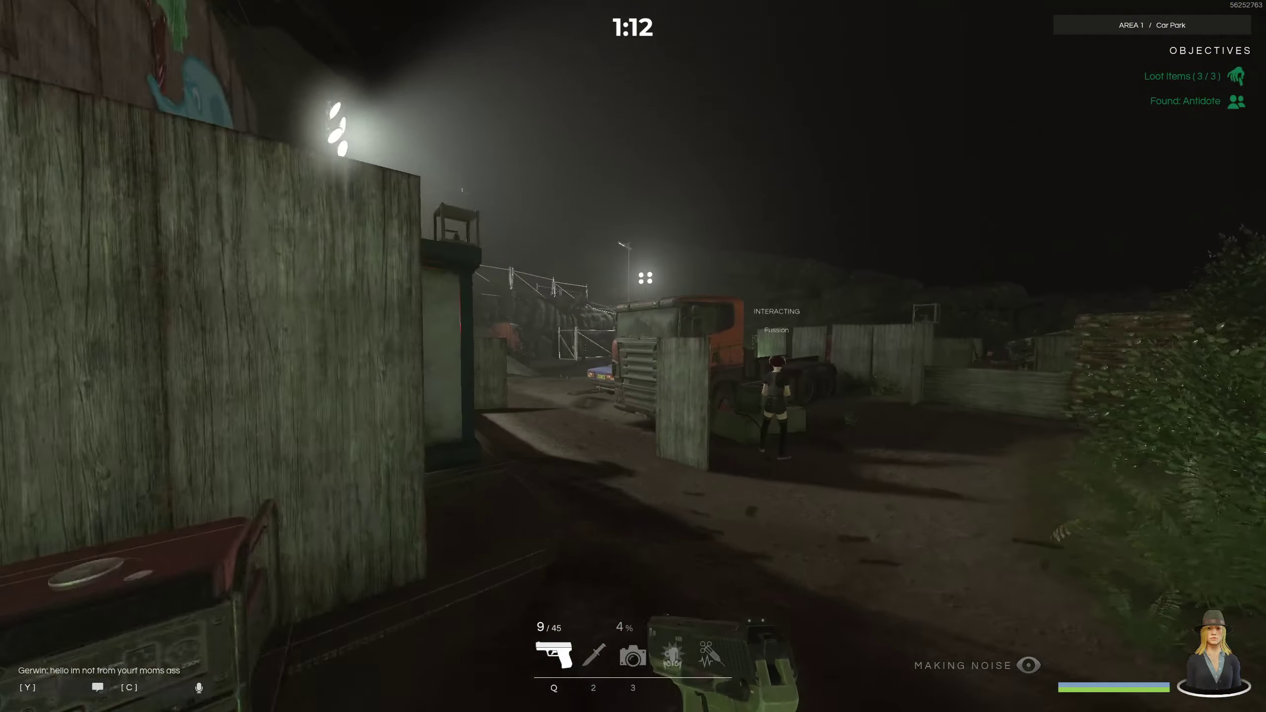
pyautogui.press('w')
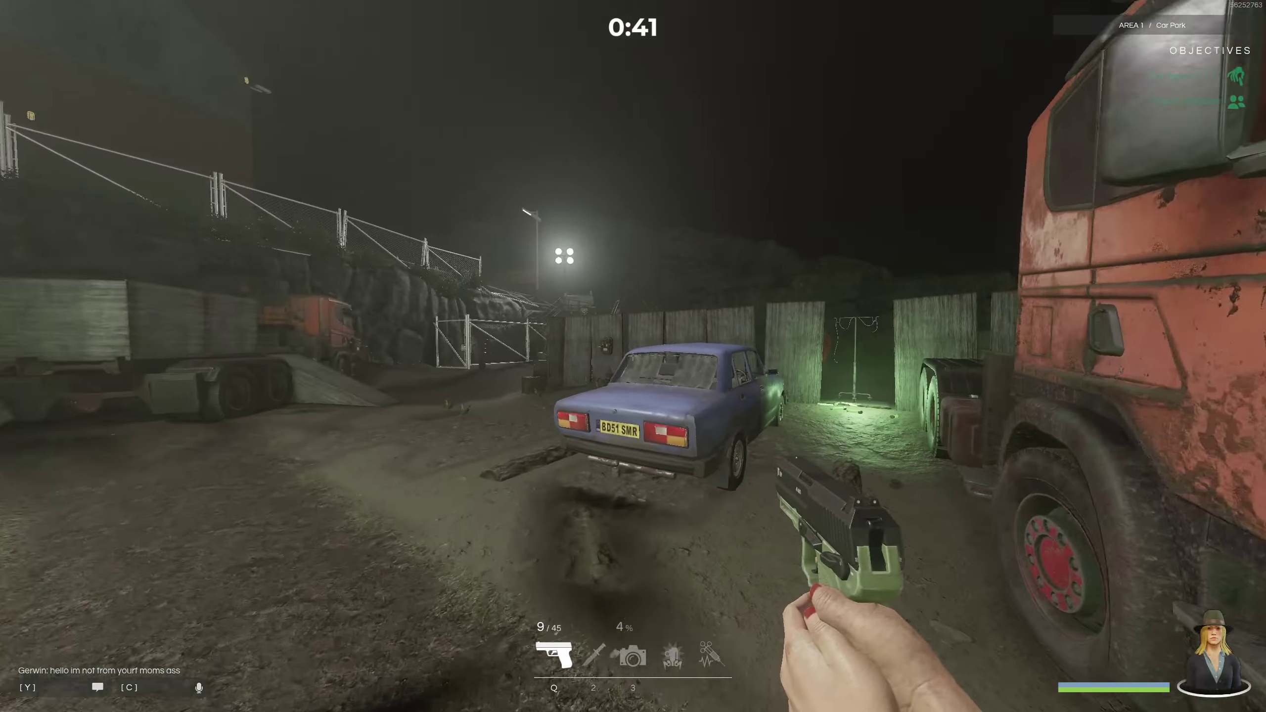
pyautogui.press('w')
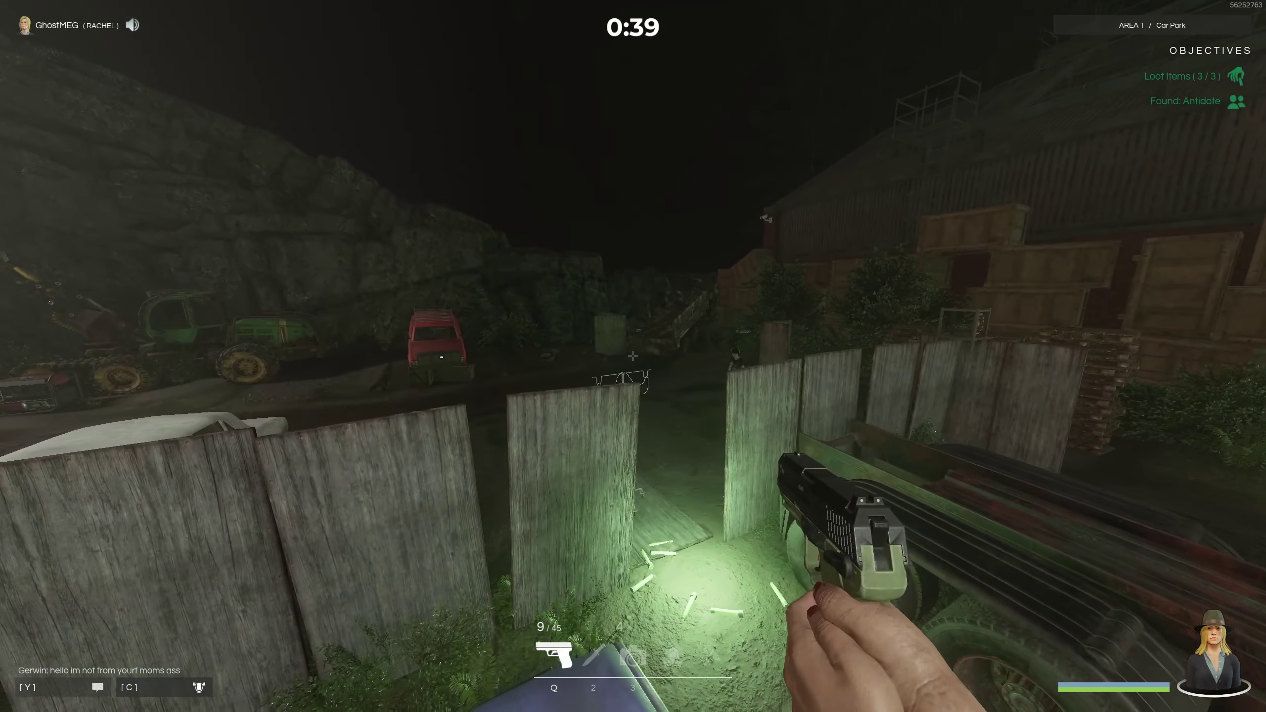